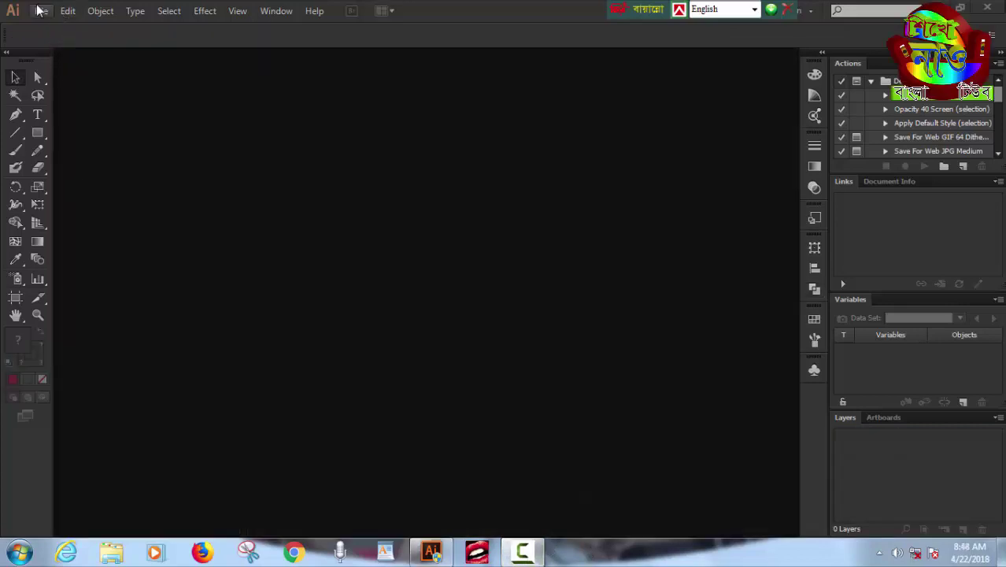
Step: Create a new Web-profile document at 960 × 560 px
{"action": "left_click", "coordinate": [41, 10]}
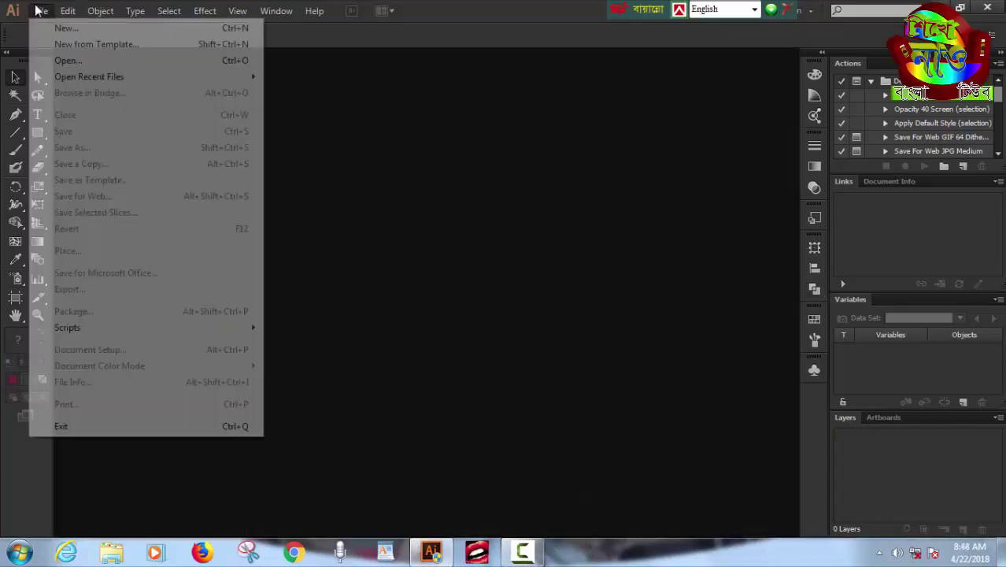
{"action": "left_click", "coordinate": [59, 29]}
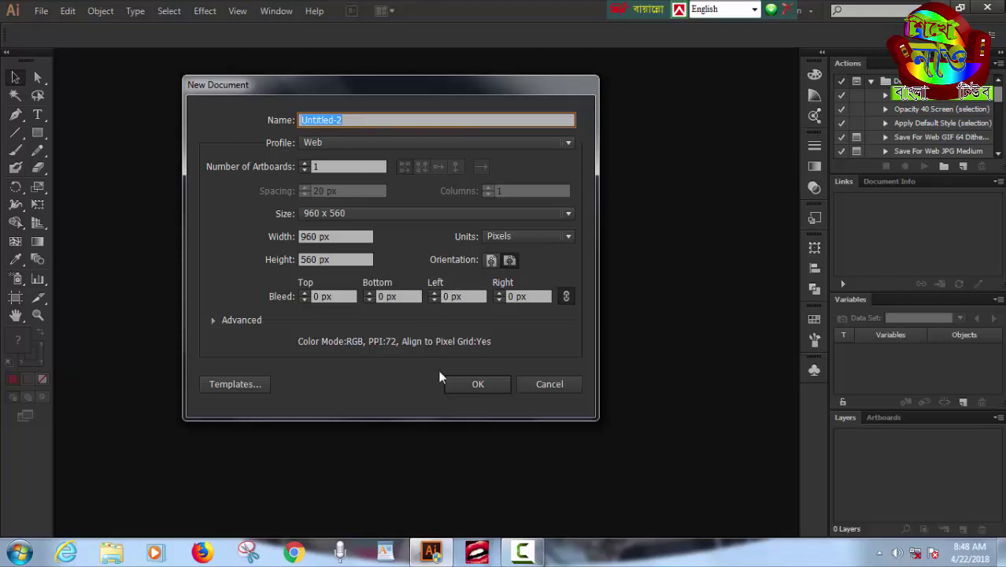
{"action": "left_click", "coordinate": [469, 384]}
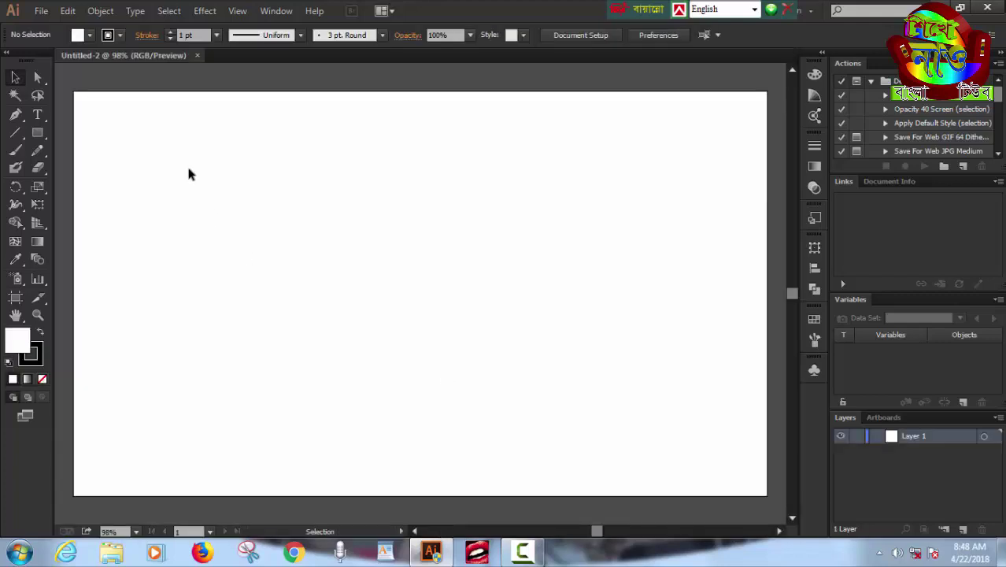
Step: Draw a long horizontal bar near the top-left, filled red F40606 with no stroke
{"action": "left_click", "coordinate": [38, 134]}
{"action": "mouse_move", "coordinate": [122, 137]}
{"action": "left_mouse_down"}
{"action": "mouse_move", "coordinate": [420, 174]}
{"action": "mouse_move", "coordinate": [452, 167]}
{"action": "left_mouse_up"}
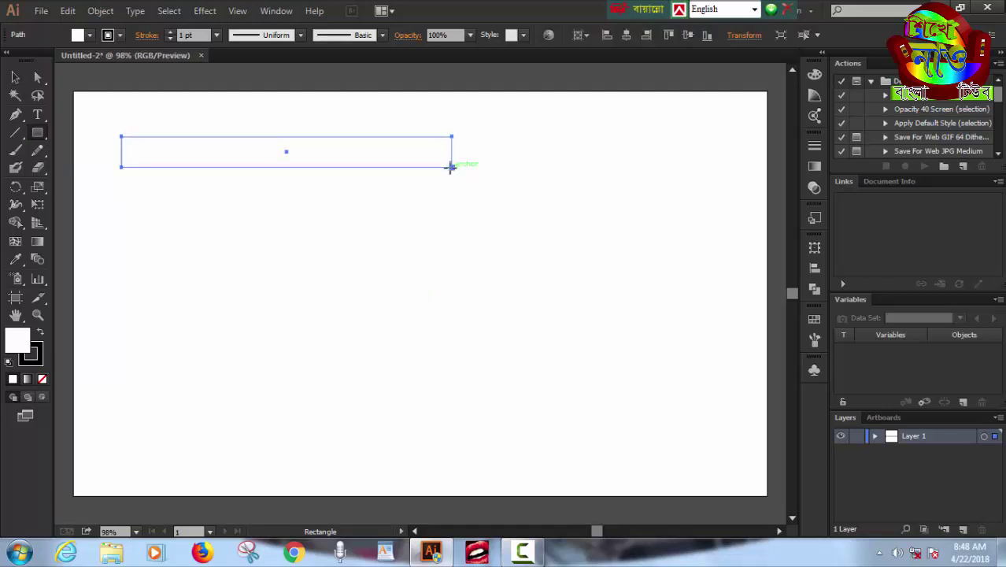
{"action": "double_click", "coordinate": [22, 346]}
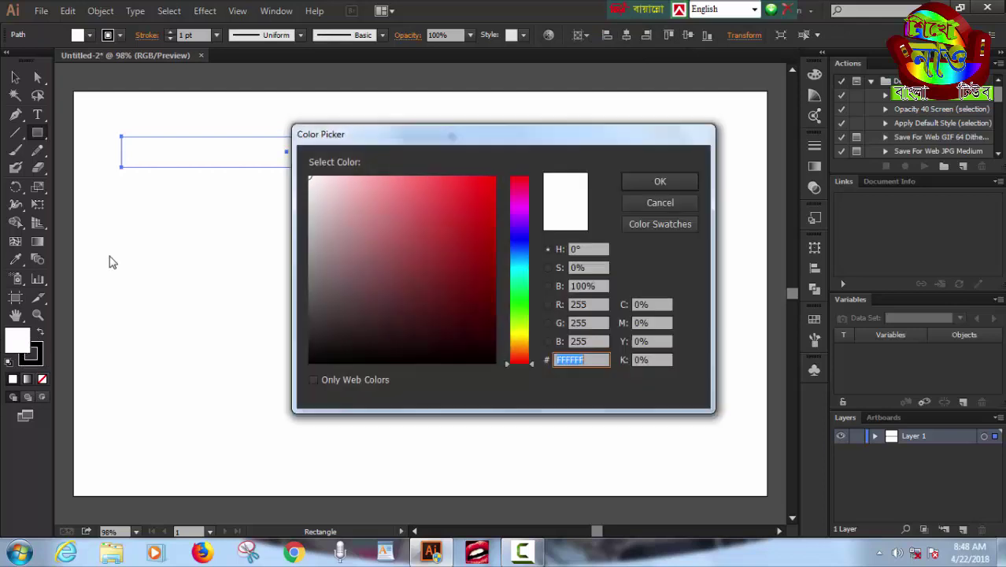
{"action": "left_click", "coordinate": [493, 182]}
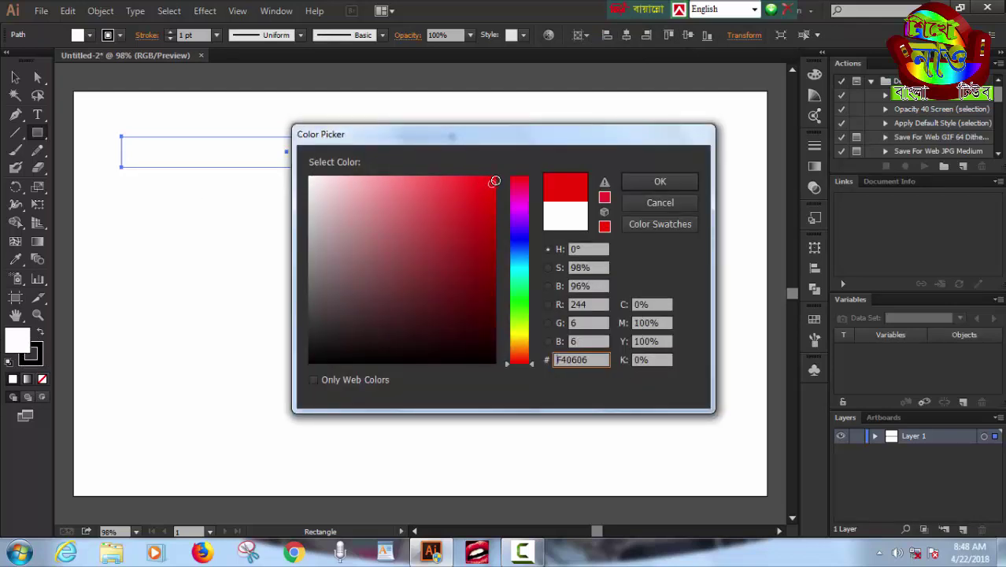
{"action": "left_click", "coordinate": [651, 180]}
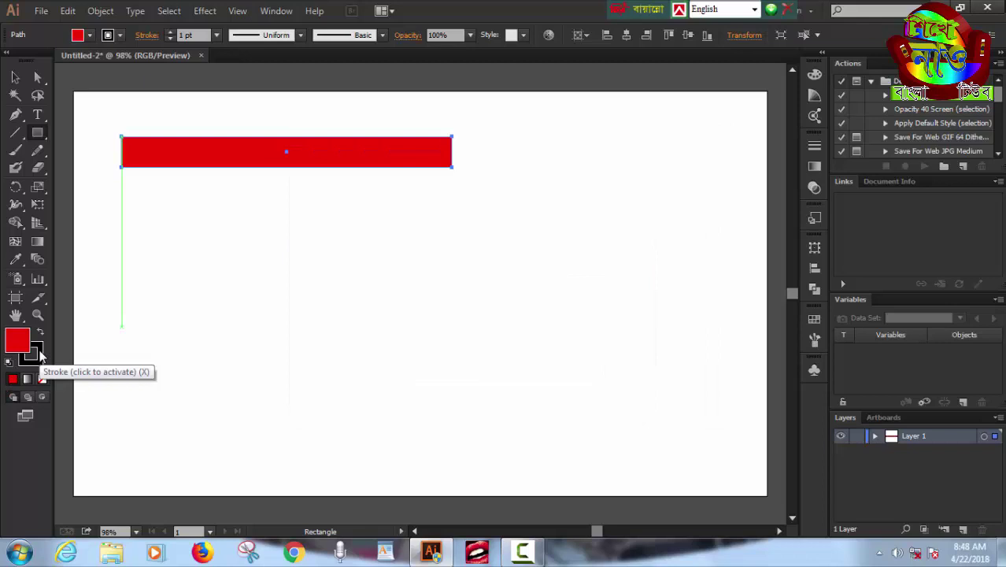
{"action": "left_click", "coordinate": [38, 352]}
{"action": "left_click", "coordinate": [42, 379]}
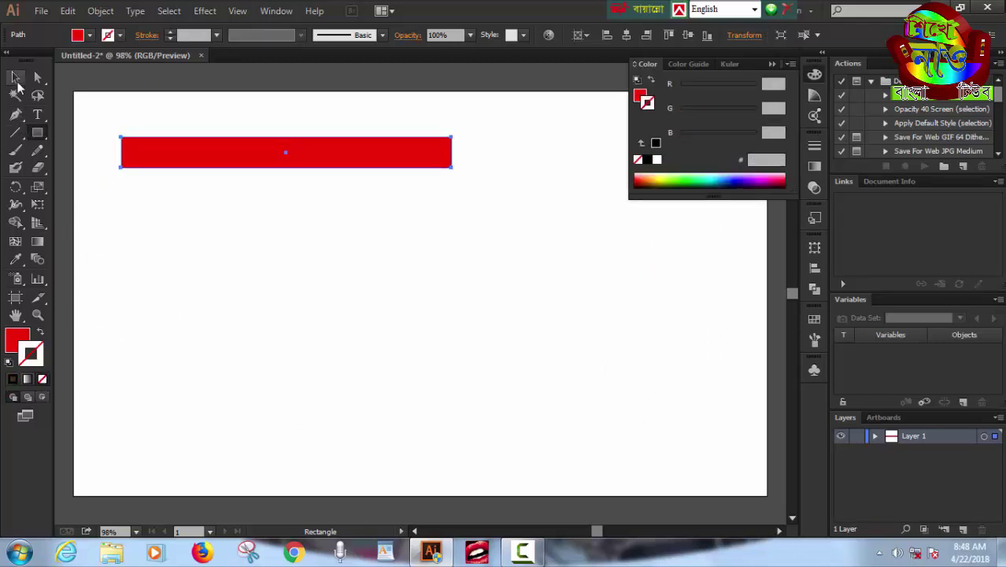
Step: Alt-drag a copy of the red bar below it, then repeat with Ctrl+D for five bars
{"action": "left_click", "coordinate": [15, 77]}
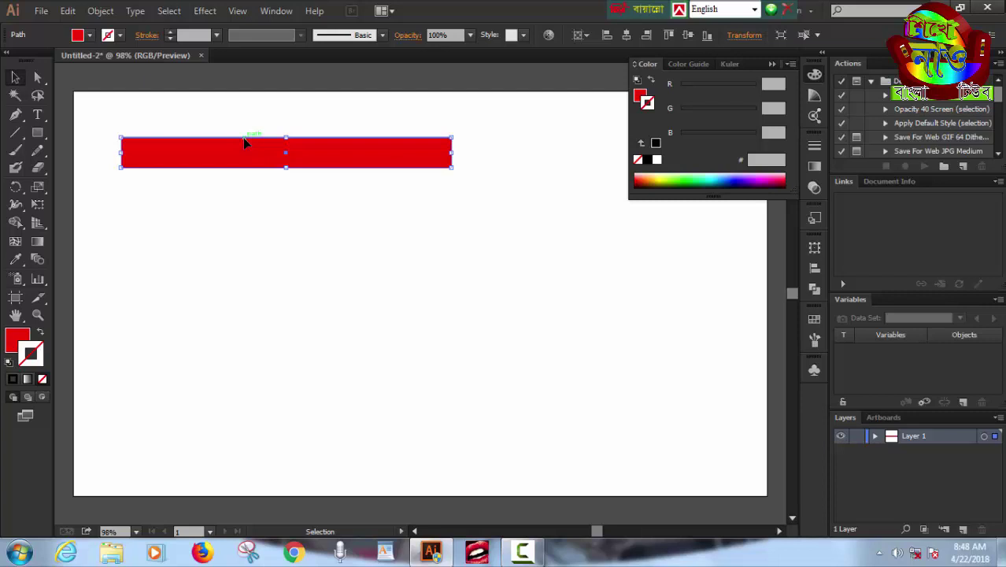
{"action": "left_click_drag", "start_coordinate": [244, 142], "coordinate": [245, 199]}
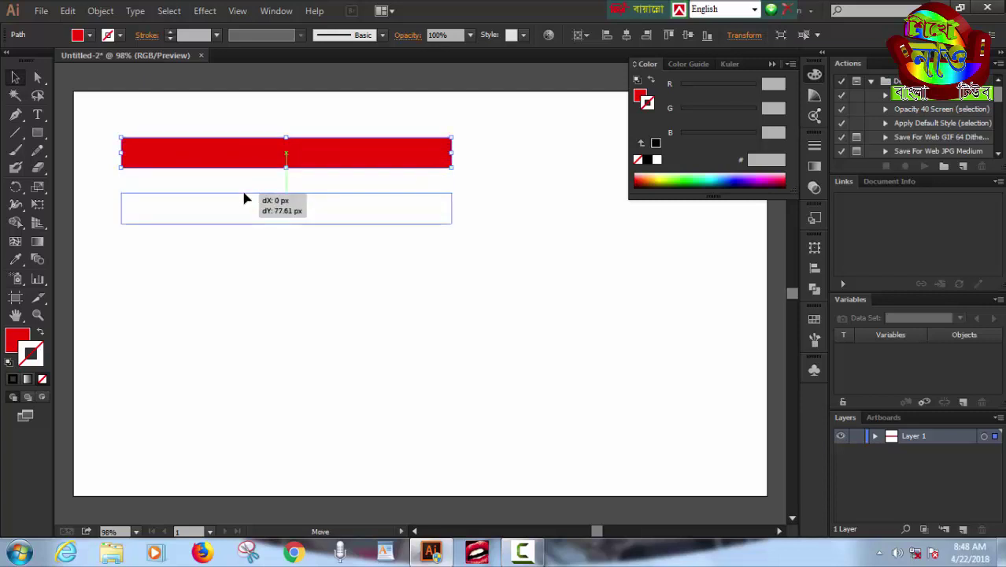
{"action": "left_click_drag", "start_coordinate": [244, 199], "coordinate": [245, 200]}
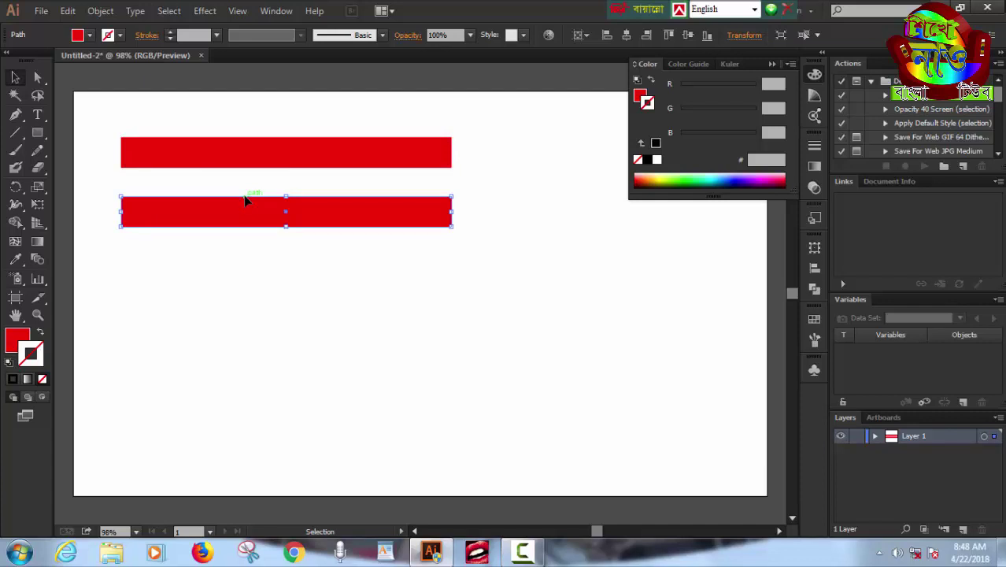
{"action": "key", "text": "a"}
{"action": "key", "text": "ctrl+d"}
{"action": "key", "text": "ctrl+d"}
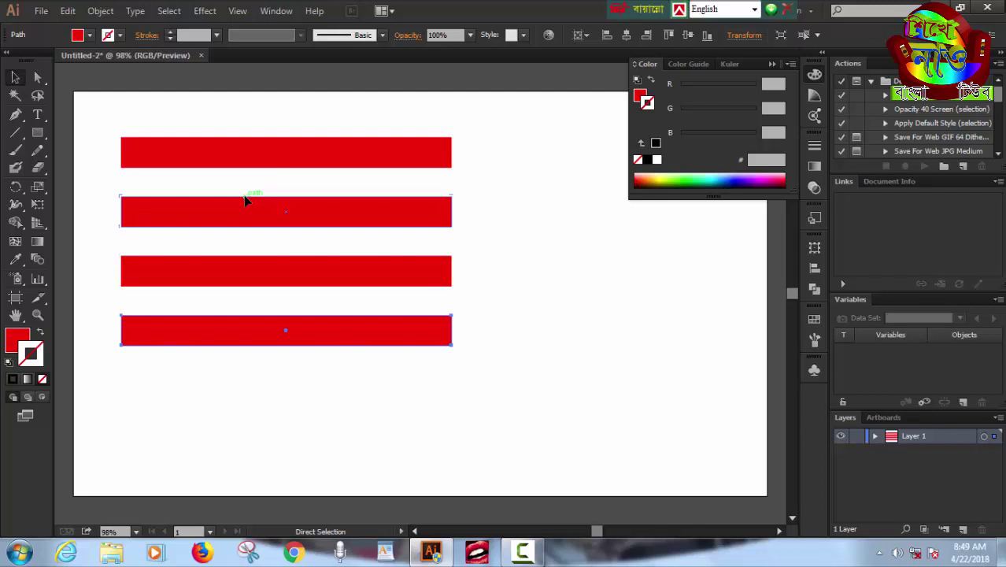
{"action": "key", "text": "ctrl+d"}
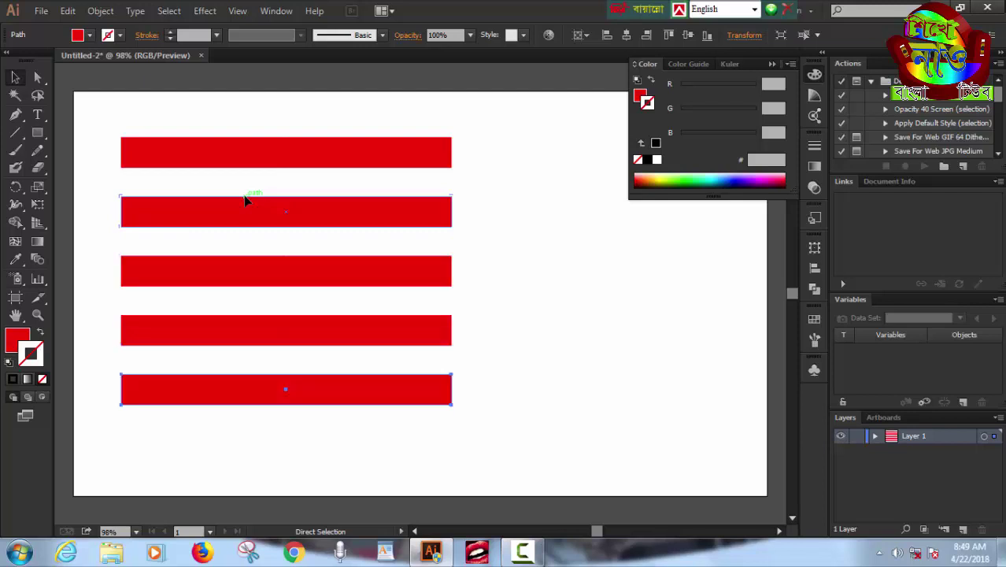
{"action": "key", "text": "v"}
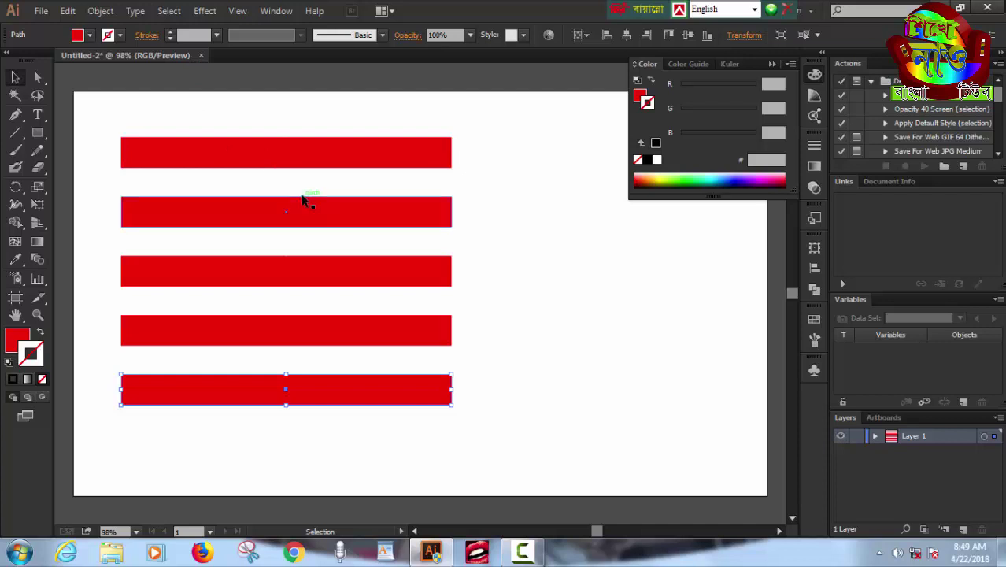
{"action": "left_click", "coordinate": [237, 11]}
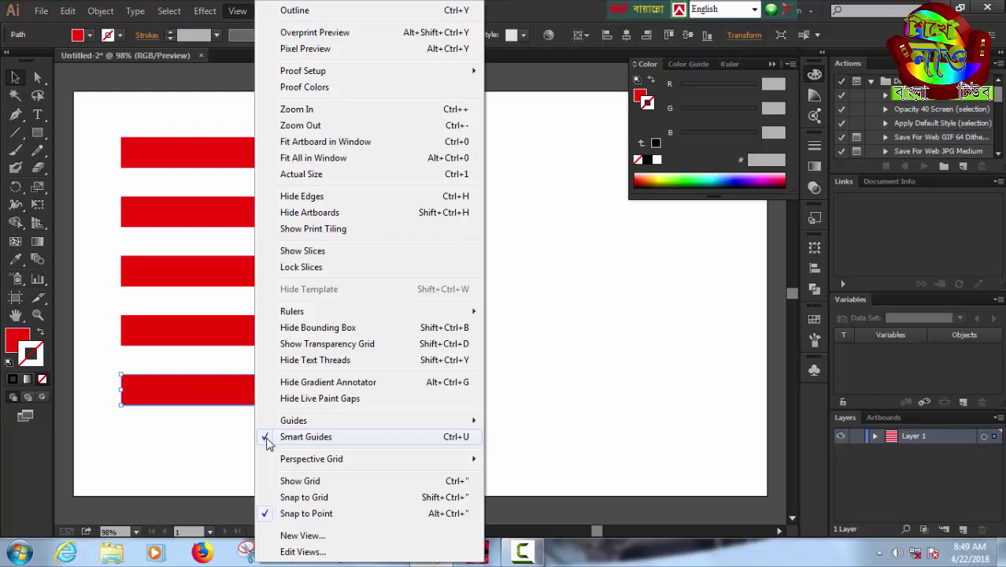
{"action": "left_click", "coordinate": [82, 229]}
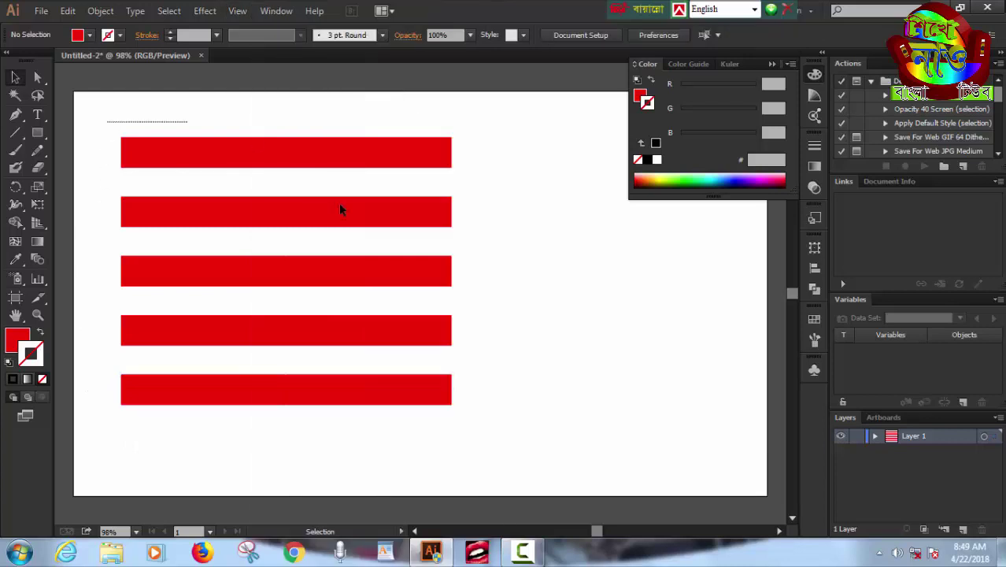
Step: Select the five red stripes and Alt-drag a copy of them to the right
{"action": "left_click_drag", "start_coordinate": [340, 209], "coordinate": [462, 404]}
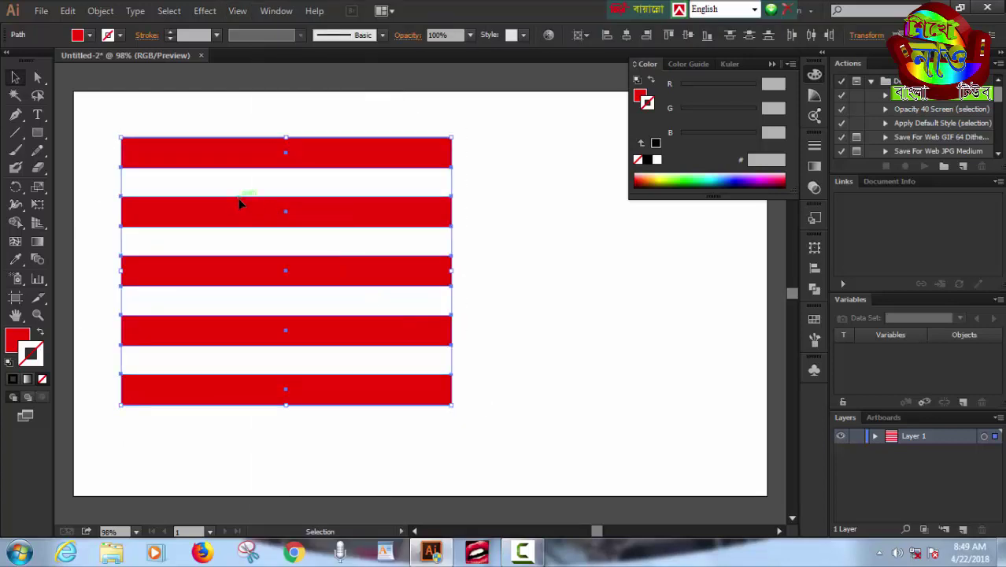
{"action": "left_click_drag", "start_coordinate": [238, 198], "coordinate": [498, 210]}
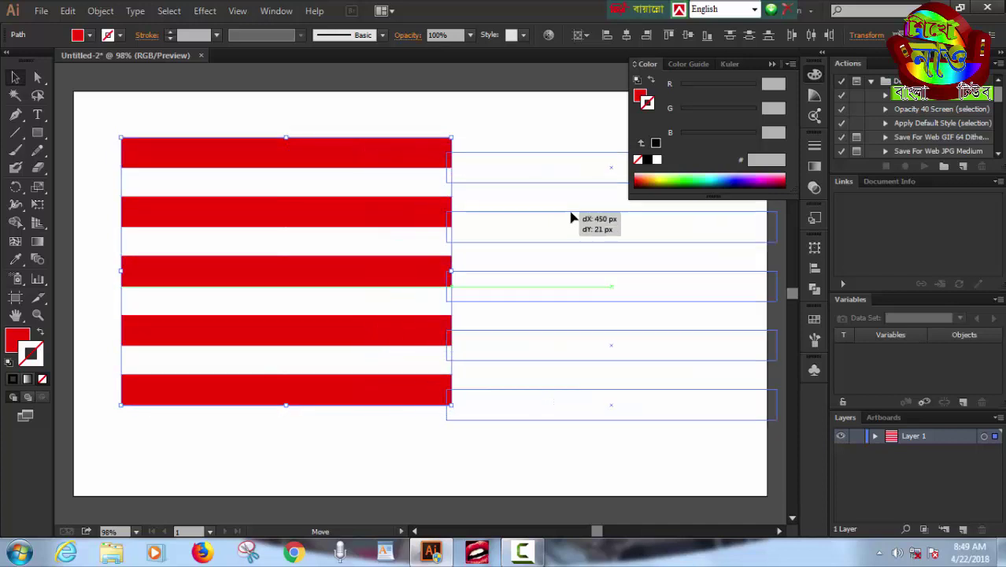
{"action": "left_click_drag", "start_coordinate": [497, 211], "coordinate": [583, 218]}
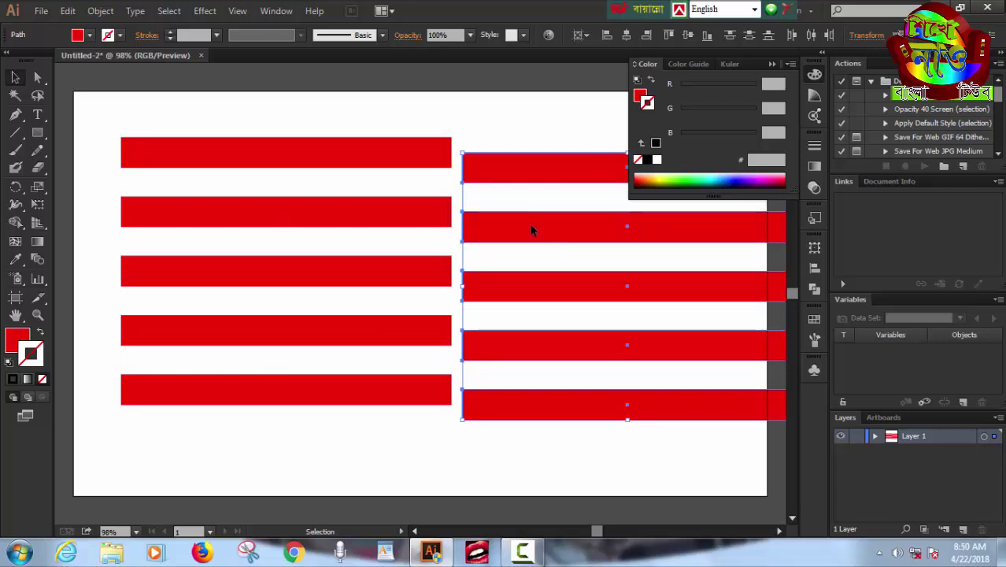
Step: Rotate the copied stripes 90° into vertical bars, then delete them
{"action": "right_click", "coordinate": [531, 229]}
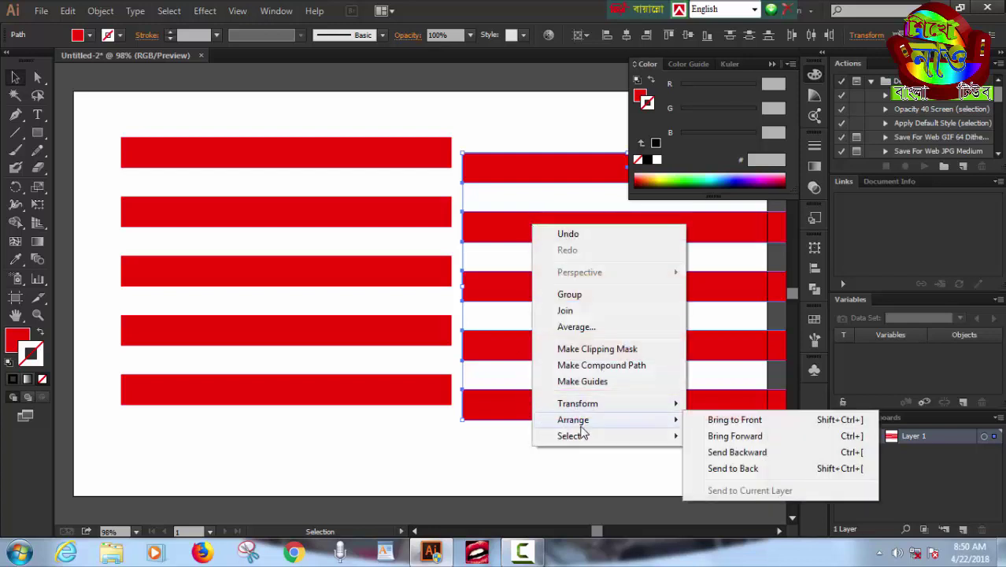
{"action": "mouse_move", "coordinate": [577, 403]}
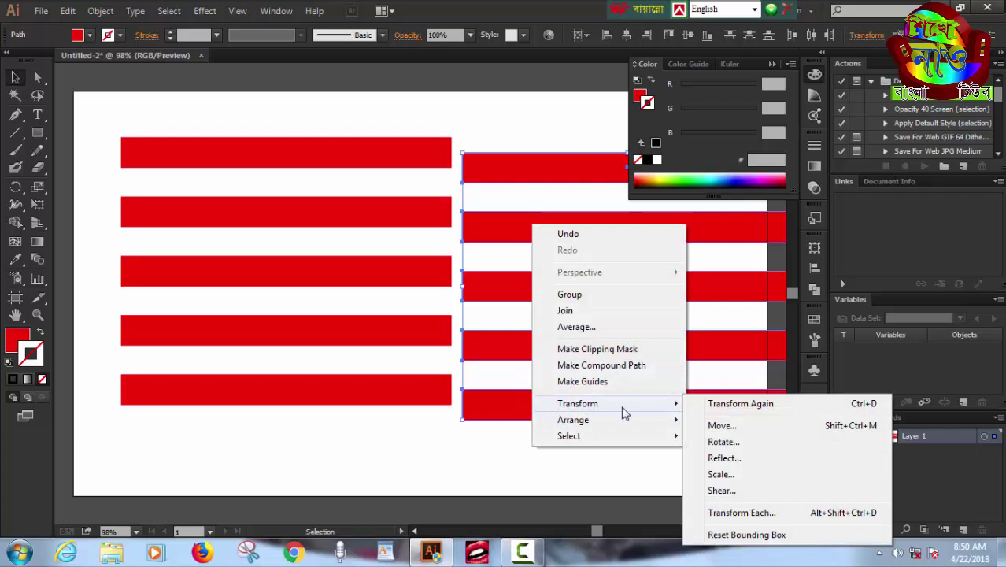
{"action": "left_click", "coordinate": [739, 442]}
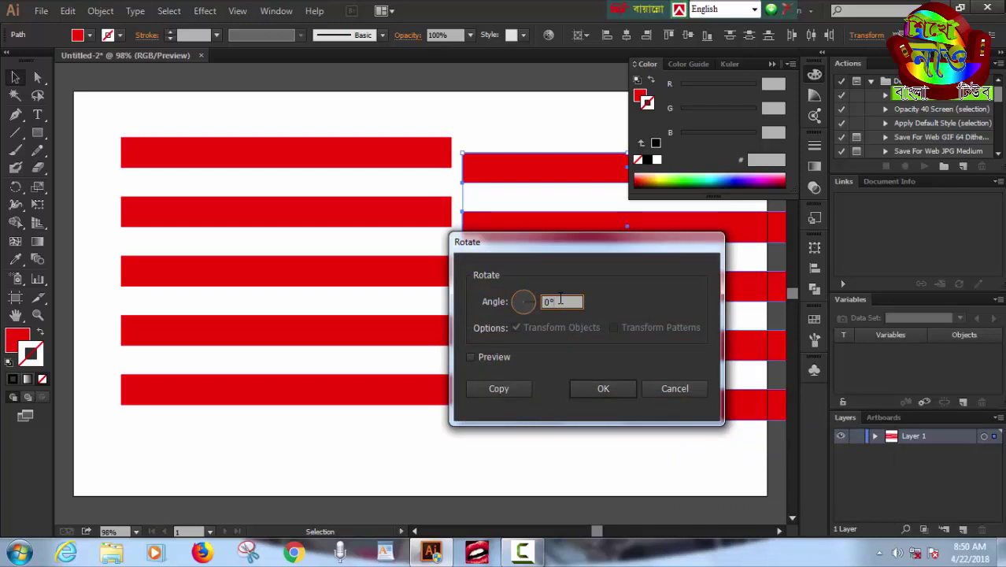
{"action": "key", "text": "BackSpace"}
{"action": "key", "text": "BackSpace"}
{"action": "type", "text": "90"}
{"action": "left_click", "coordinate": [471, 358]}
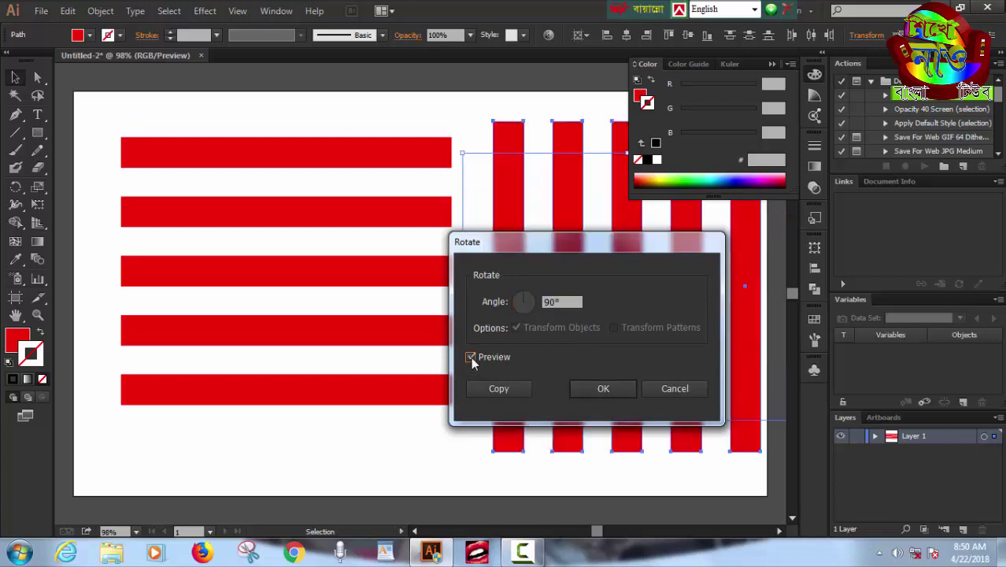
{"action": "left_click", "coordinate": [605, 388]}
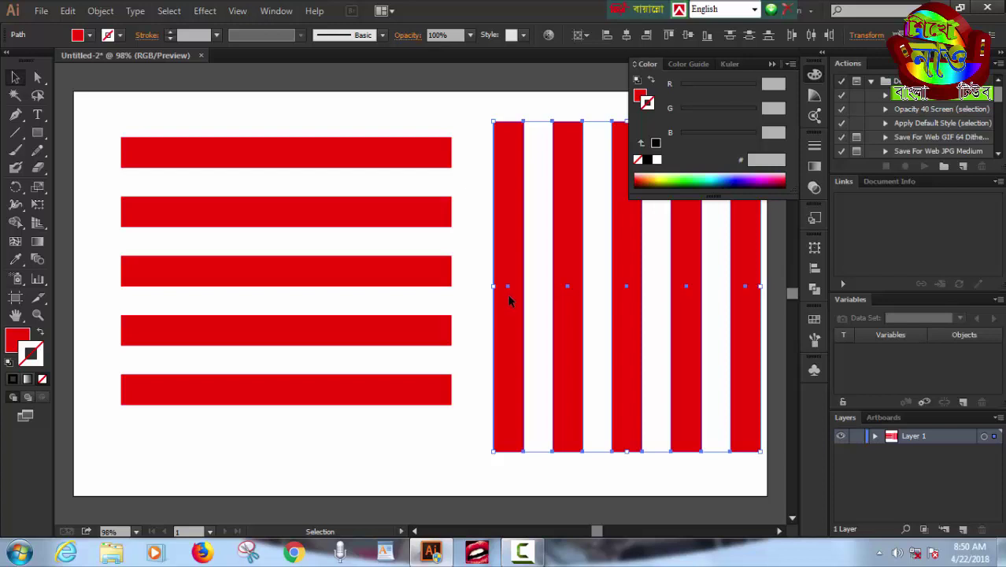
{"action": "key", "text": "Delete"}
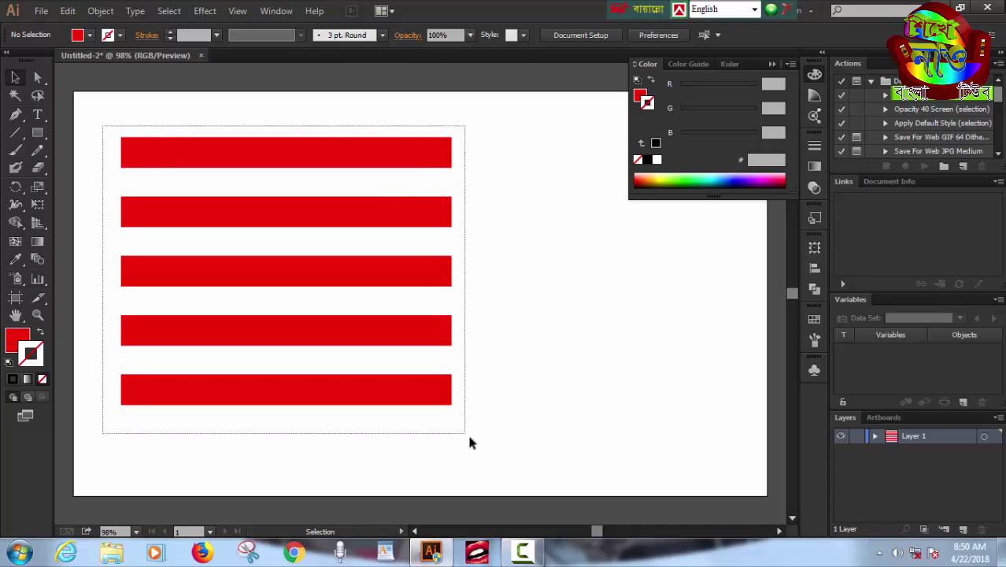
Step: Make a 90°-rotated copy of the five red stripes, then select the vertical bars
{"action": "left_click_drag", "start_coordinate": [101, 135], "coordinate": [470, 438]}
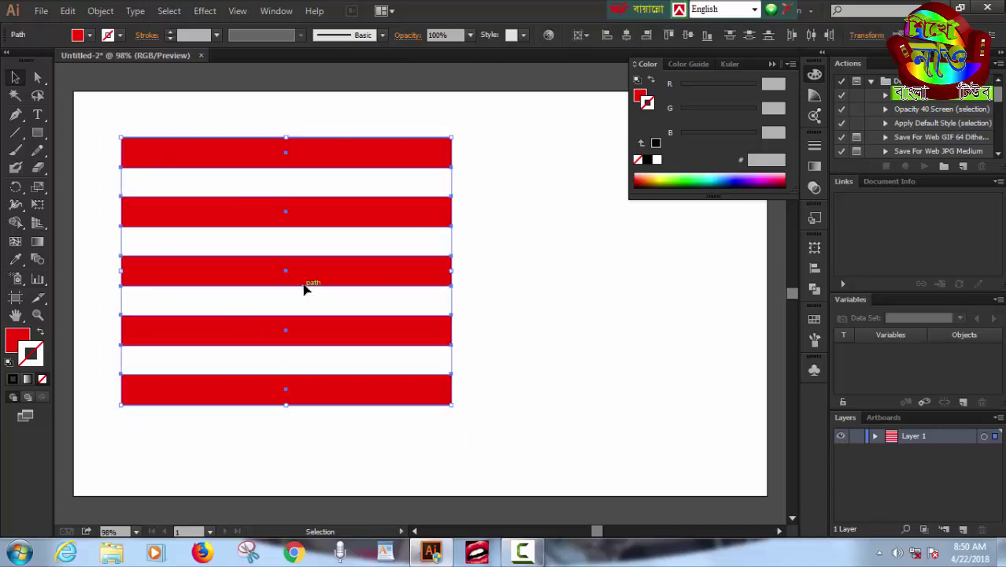
{"action": "right_click", "coordinate": [263, 273]}
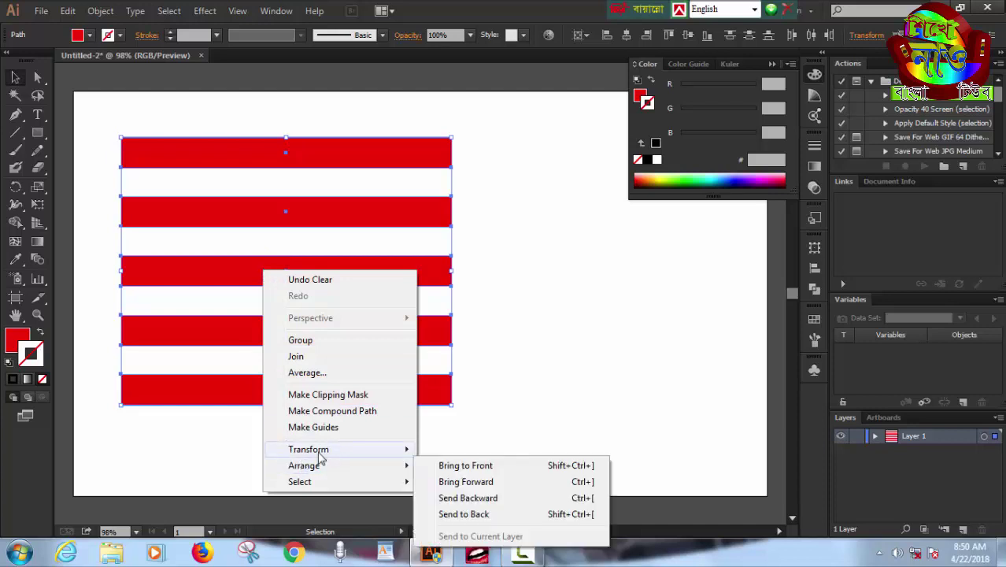
{"action": "mouse_move", "coordinate": [309, 449]}
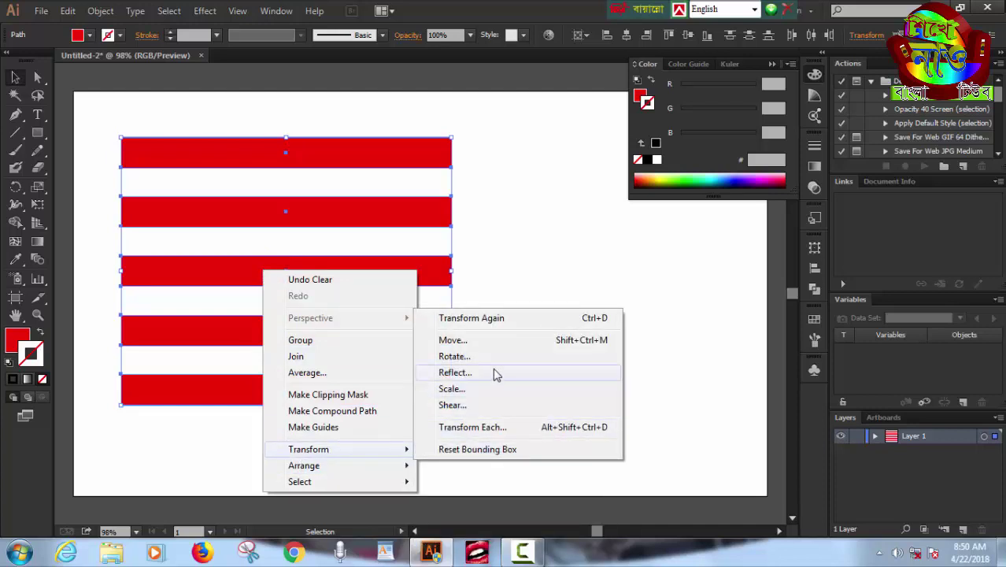
{"action": "left_click", "coordinate": [505, 358]}
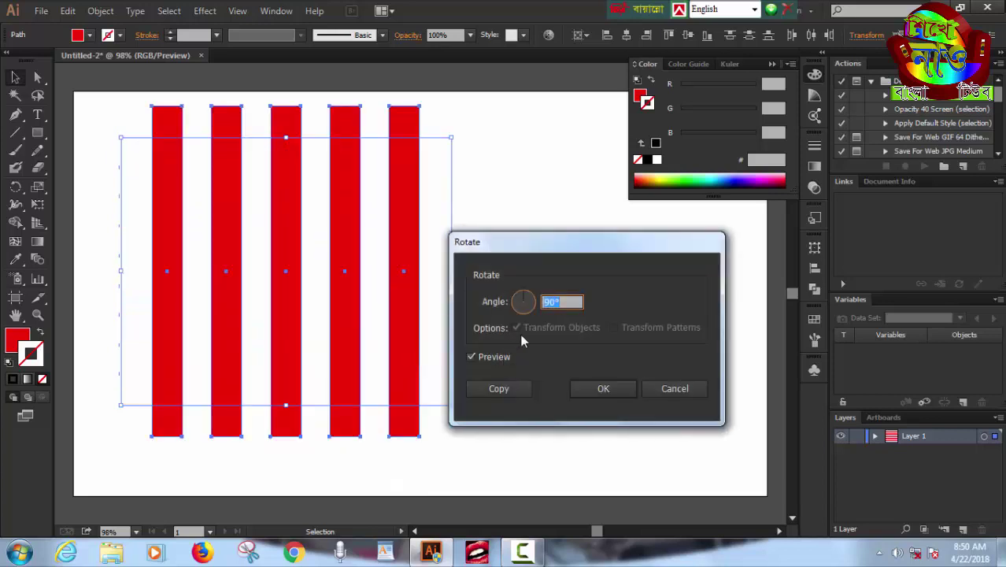
{"action": "left_click", "coordinate": [502, 388]}
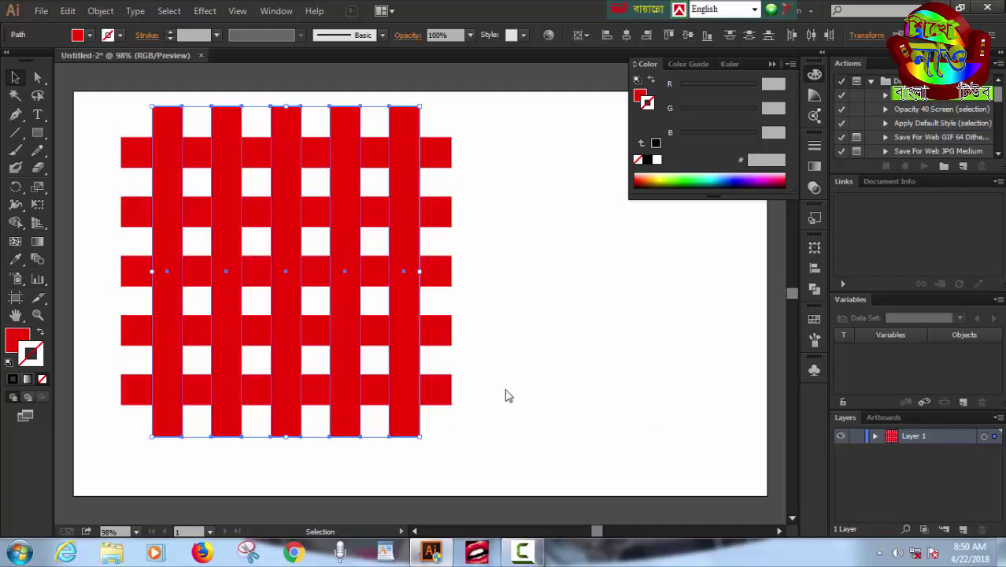
{"action": "left_click", "coordinate": [557, 212]}
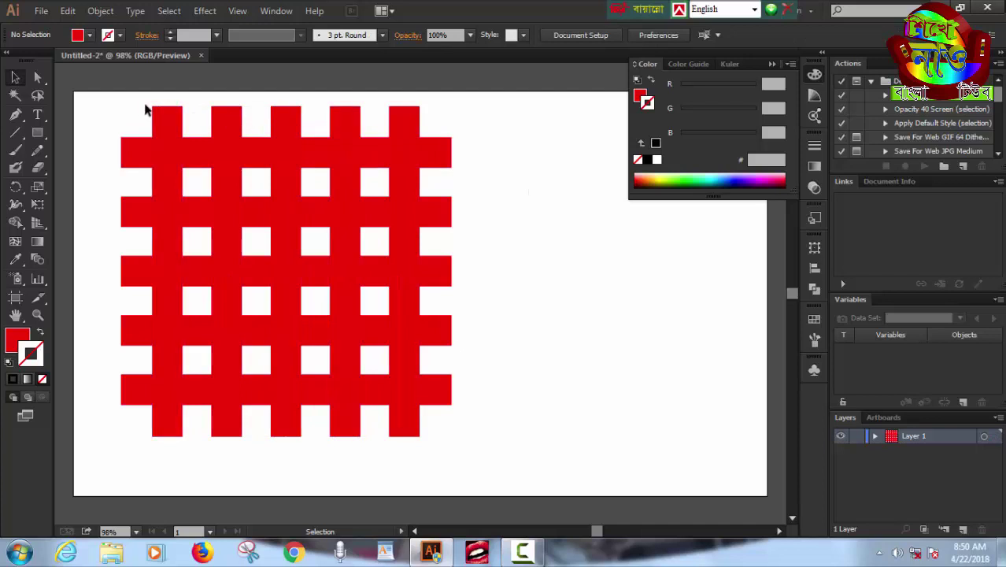
{"action": "left_click_drag", "start_coordinate": [146, 110], "coordinate": [424, 111]}
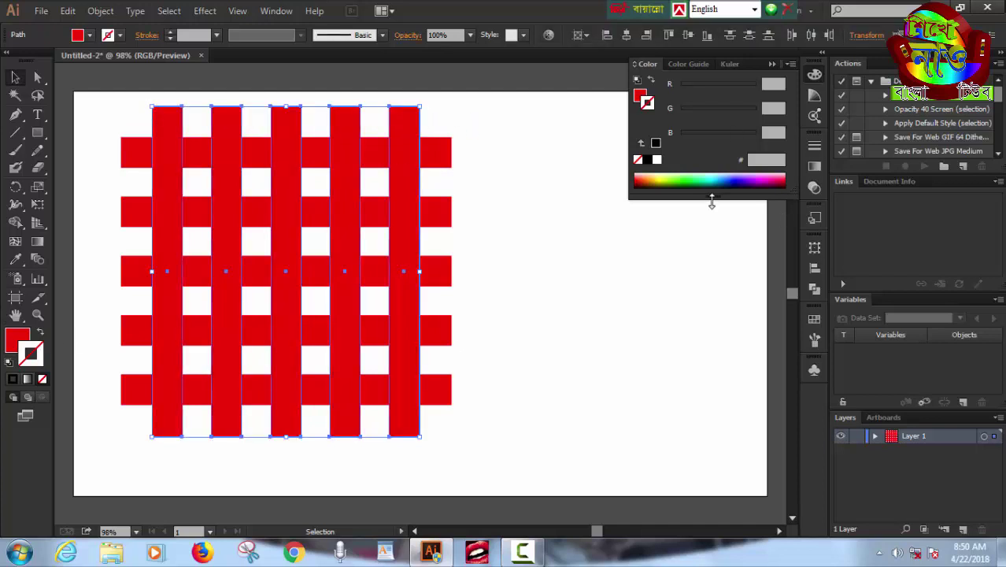
Step: Fill the vertical bars bright green 26D000 with no stroke, then deselect
{"action": "left_click", "coordinate": [686, 175]}
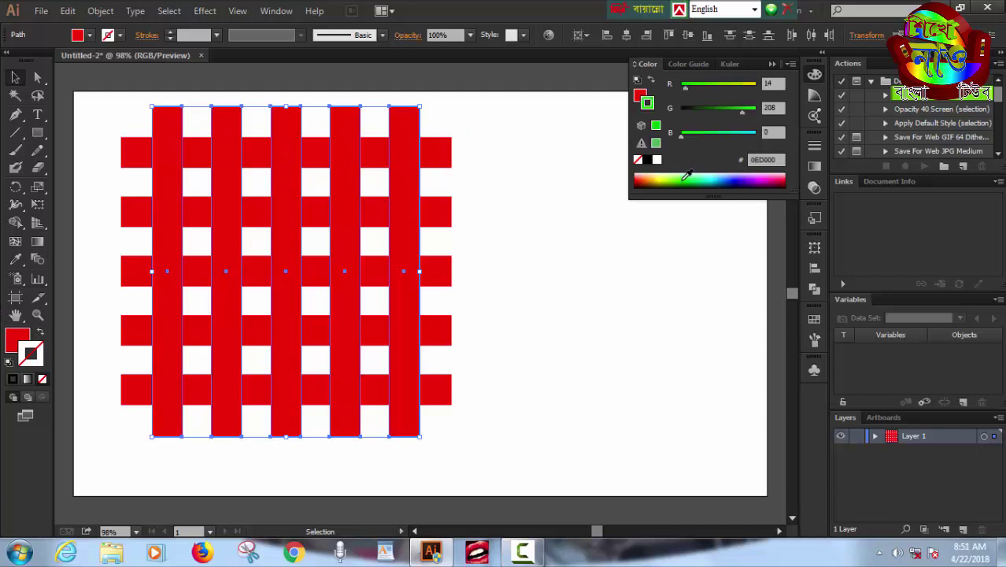
{"action": "left_click", "coordinate": [687, 178]}
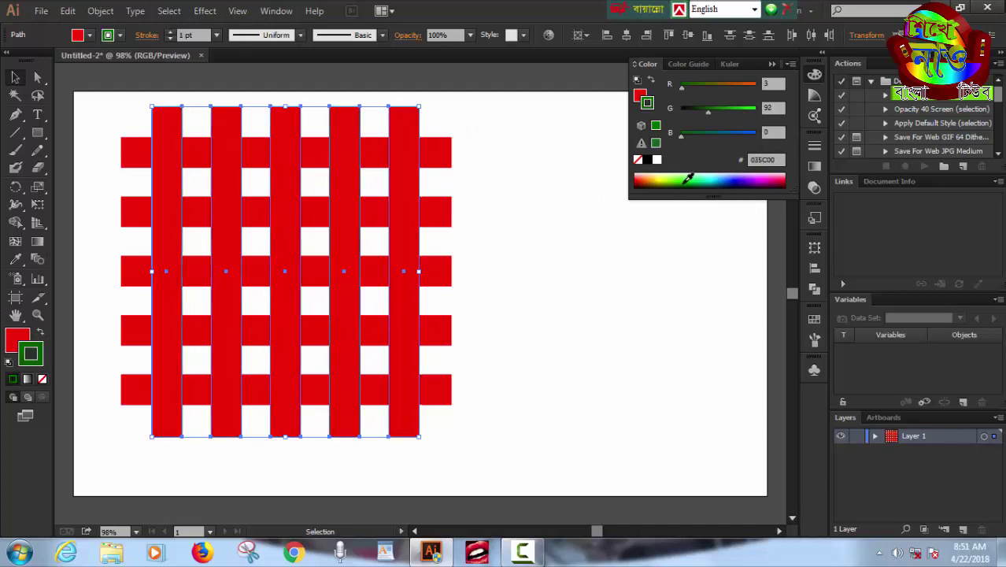
{"action": "left_click", "coordinate": [18, 340]}
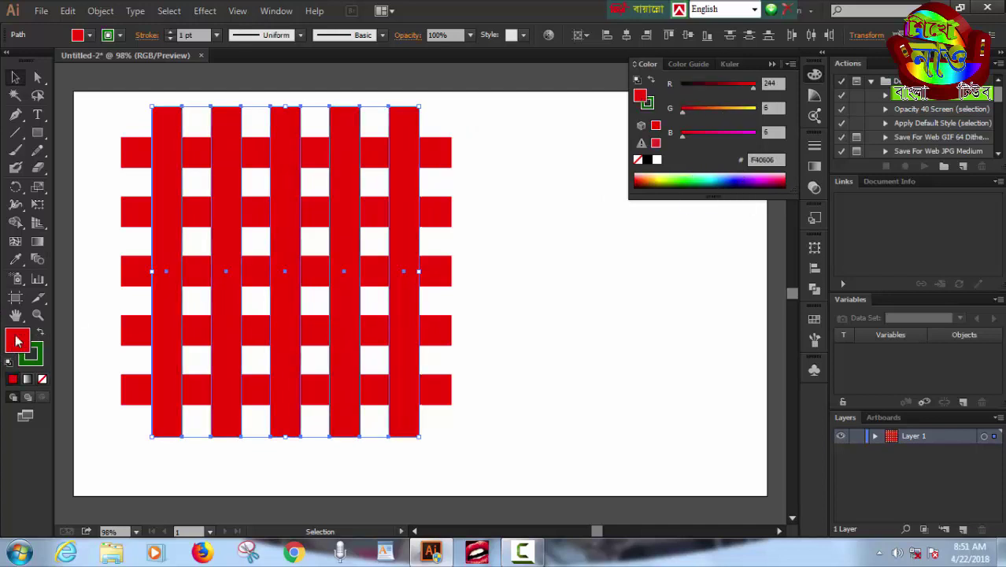
{"action": "left_click", "coordinate": [684, 176]}
{"action": "left_click_drag", "start_coordinate": [684, 177], "coordinate": [684, 175]}
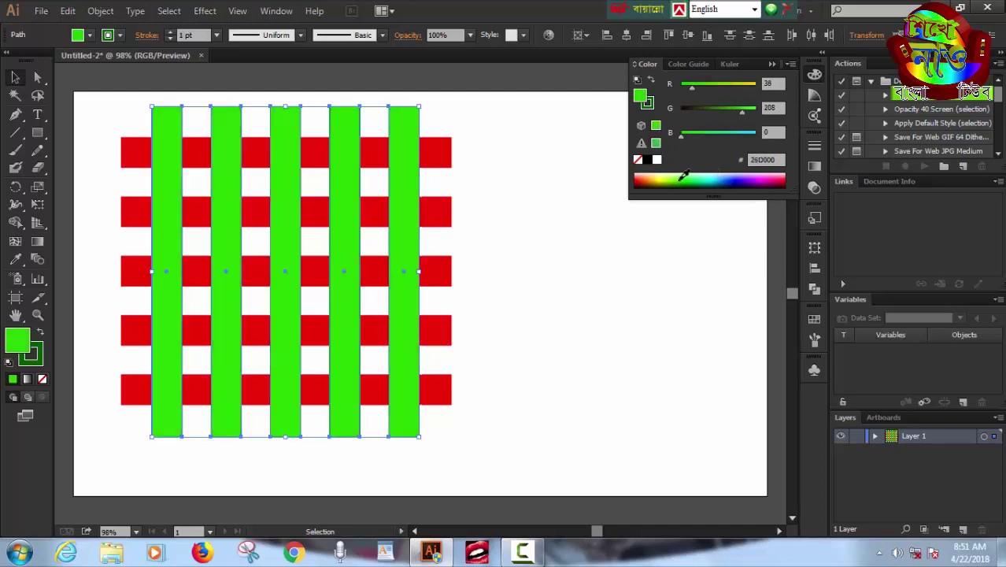
{"action": "left_click", "coordinate": [36, 358]}
{"action": "left_click", "coordinate": [43, 378]}
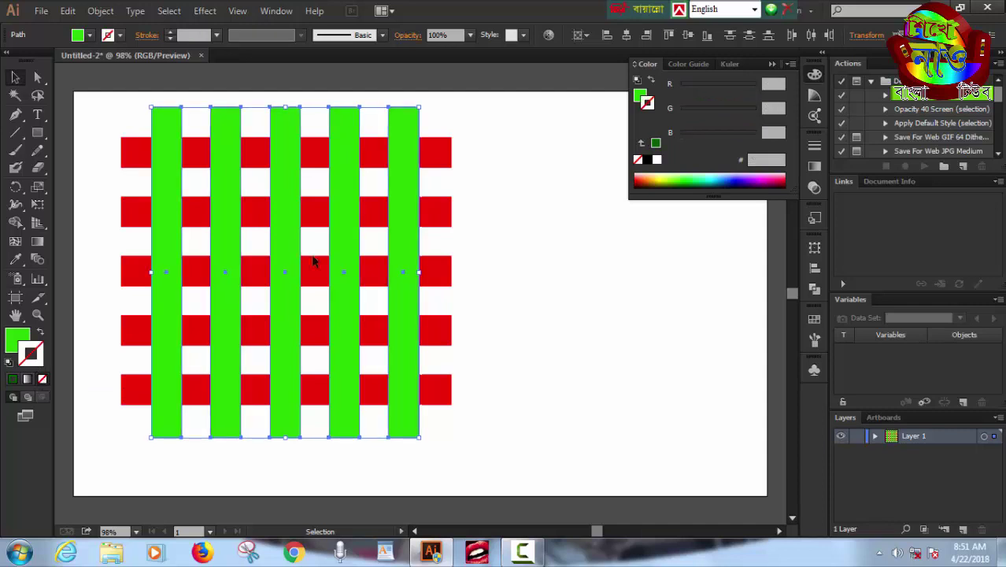
{"action": "left_click", "coordinate": [515, 204]}
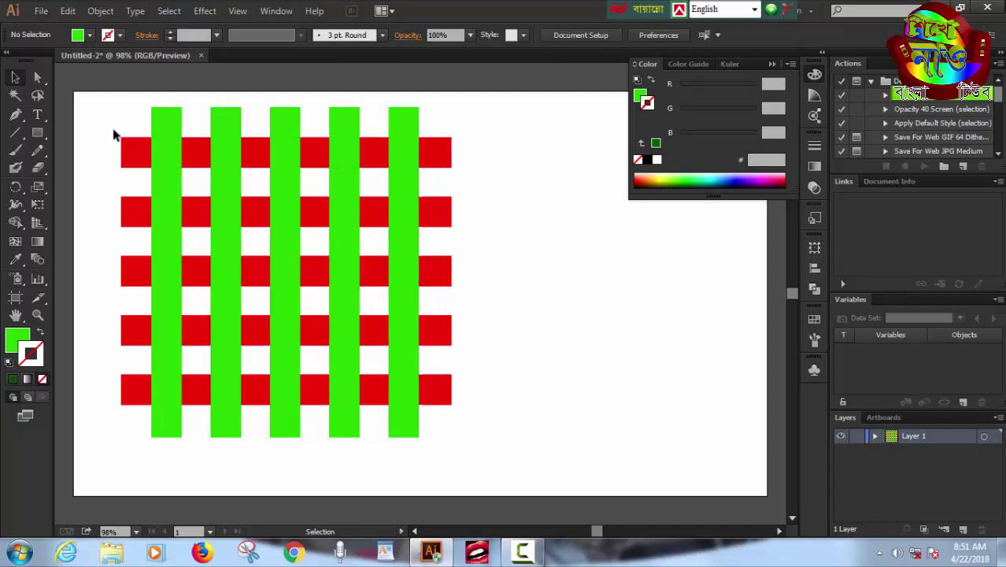
Step: Select the whole stripe grid and apply Pathfinder Divide, then deselect
{"action": "mouse_move", "coordinate": [90, 110]}
{"action": "left_mouse_down"}
{"action": "mouse_move", "coordinate": [398, 197]}
{"action": "mouse_move", "coordinate": [494, 445]}
{"action": "left_mouse_up"}
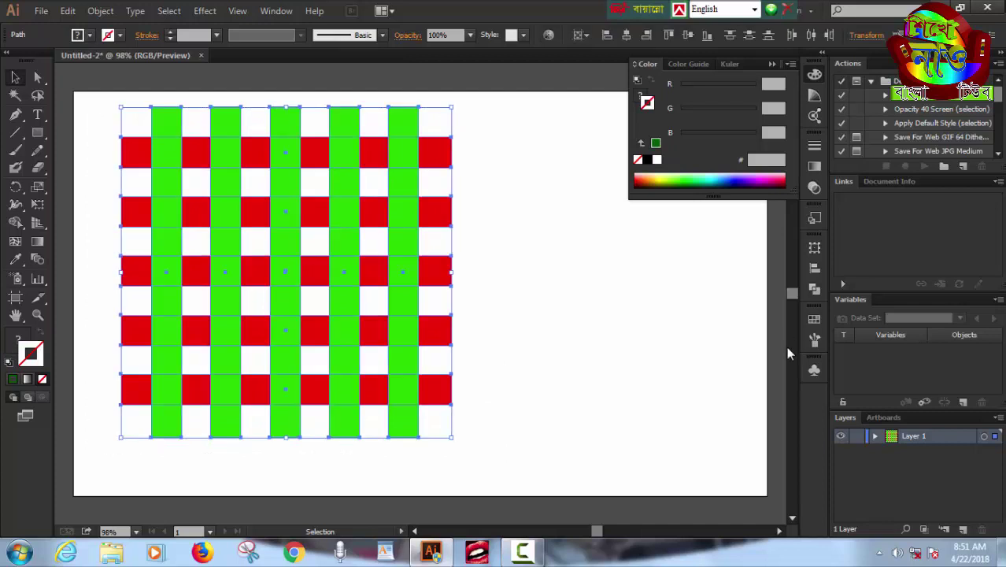
{"action": "left_click", "coordinate": [813, 290]}
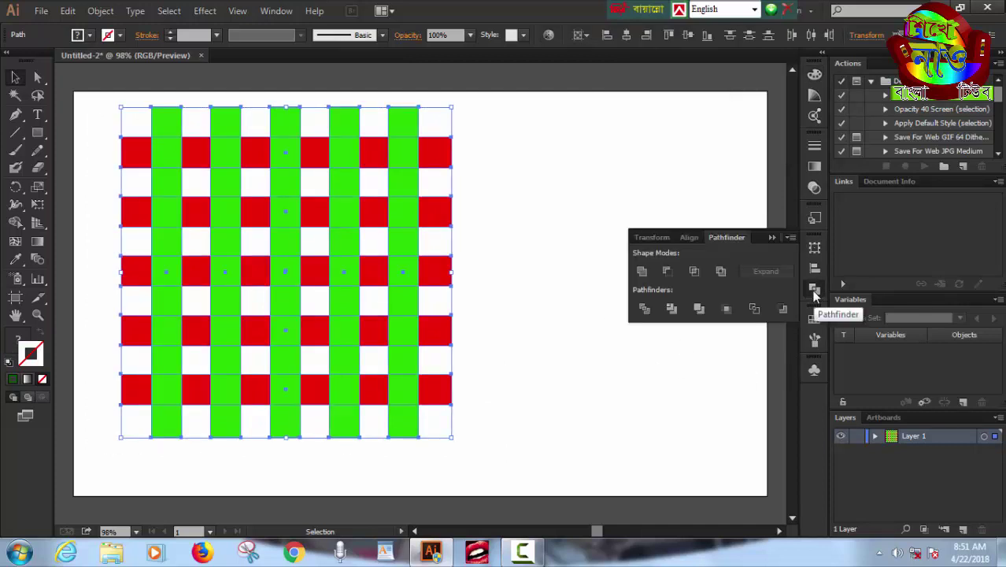
{"action": "left_click", "coordinate": [643, 307]}
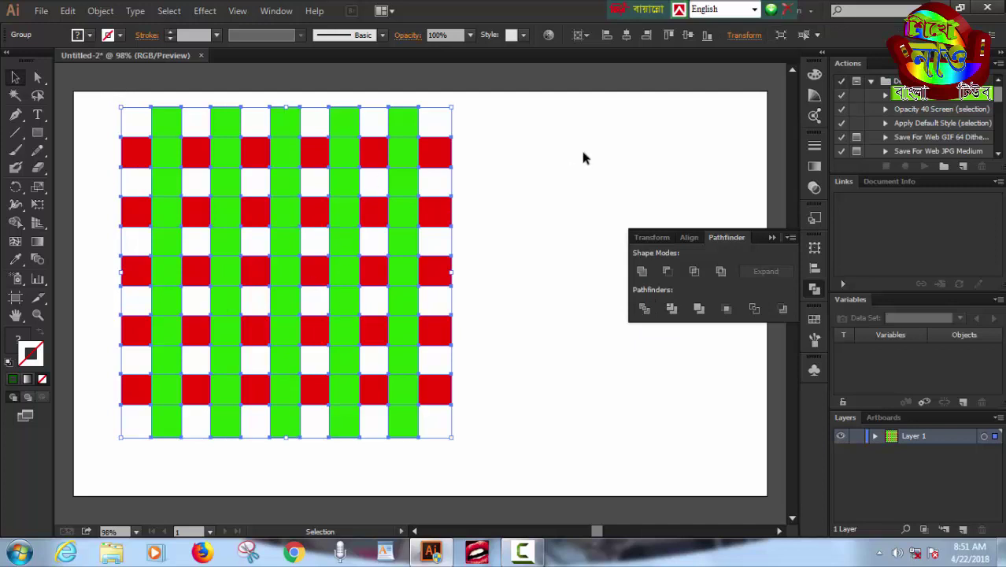
{"action": "left_click", "coordinate": [552, 171]}
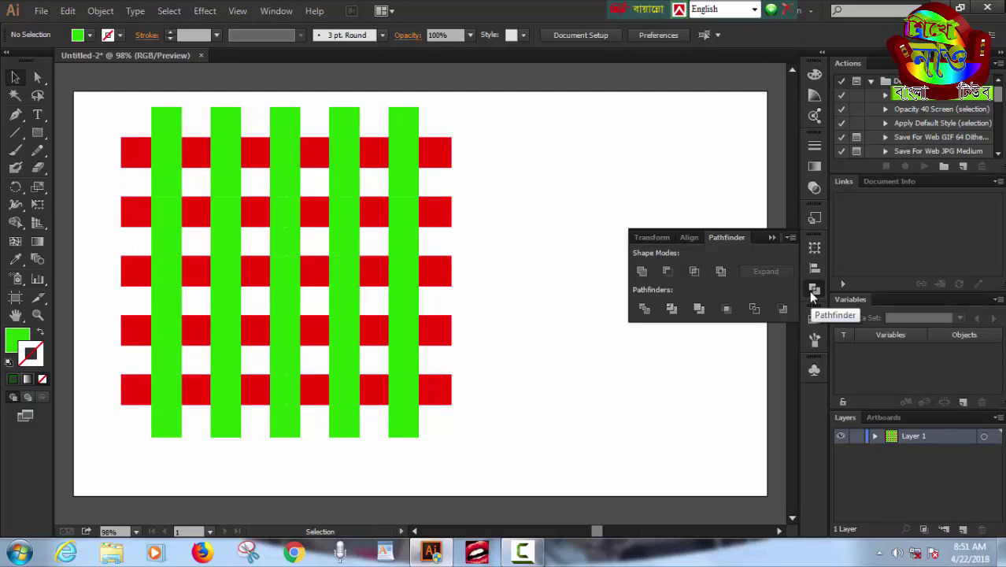
{"action": "left_click", "coordinate": [276, 16]}
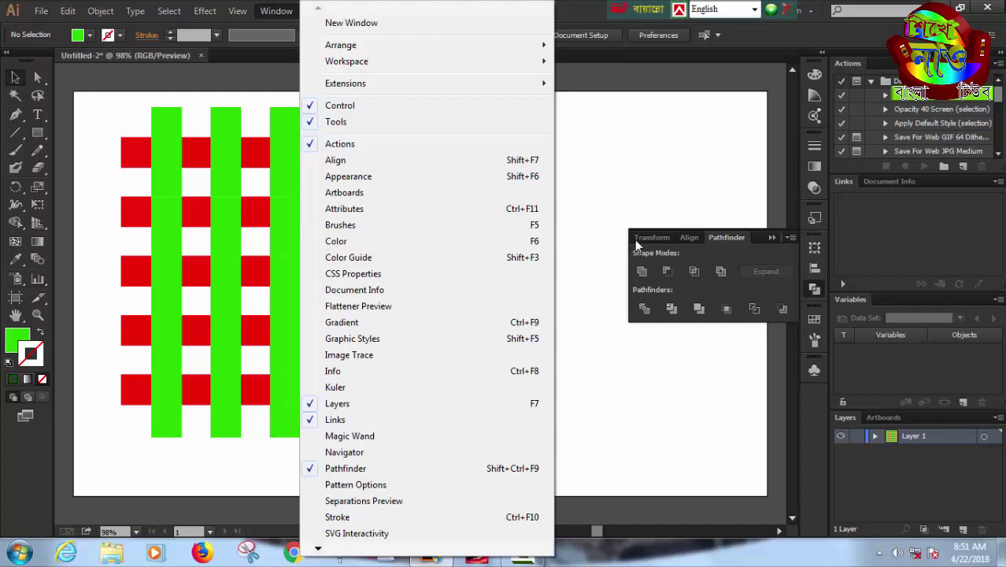
{"action": "left_click", "coordinate": [589, 170]}
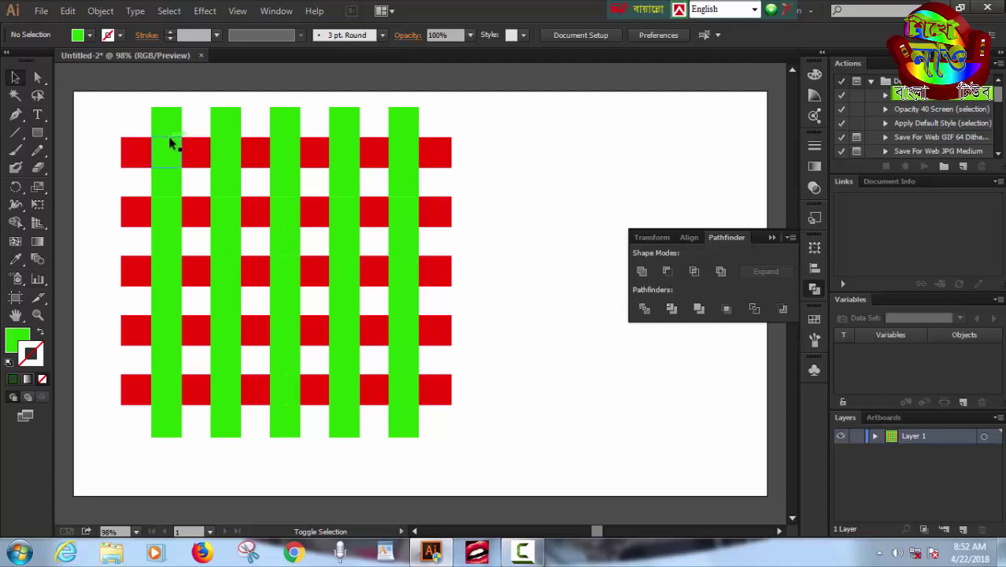
Step: With Direct Selection, select the first, third and fifth crossings of the top row
{"action": "left_click", "coordinate": [169, 138]}
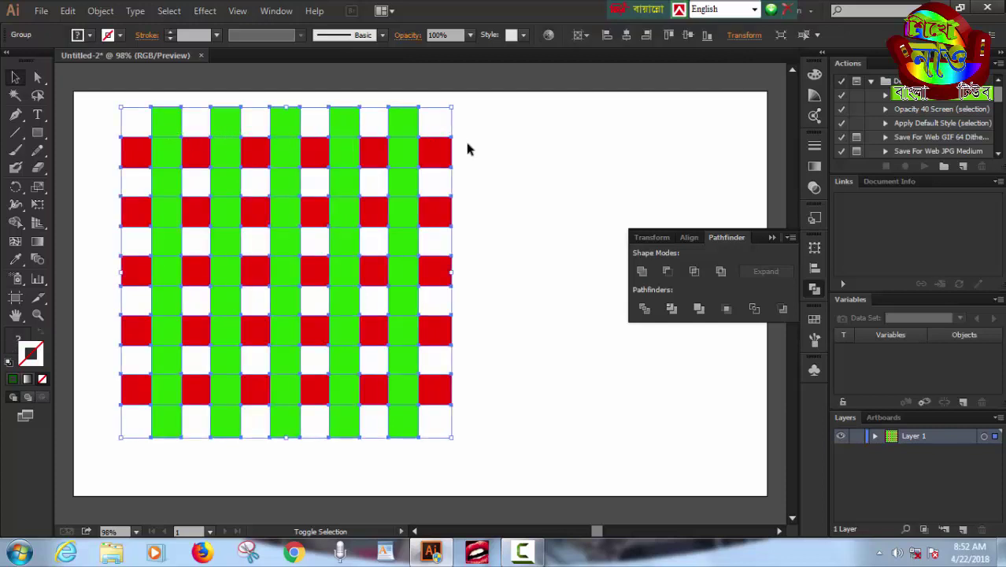
{"action": "left_click", "coordinate": [77, 111]}
{"action": "left_click", "coordinate": [38, 78]}
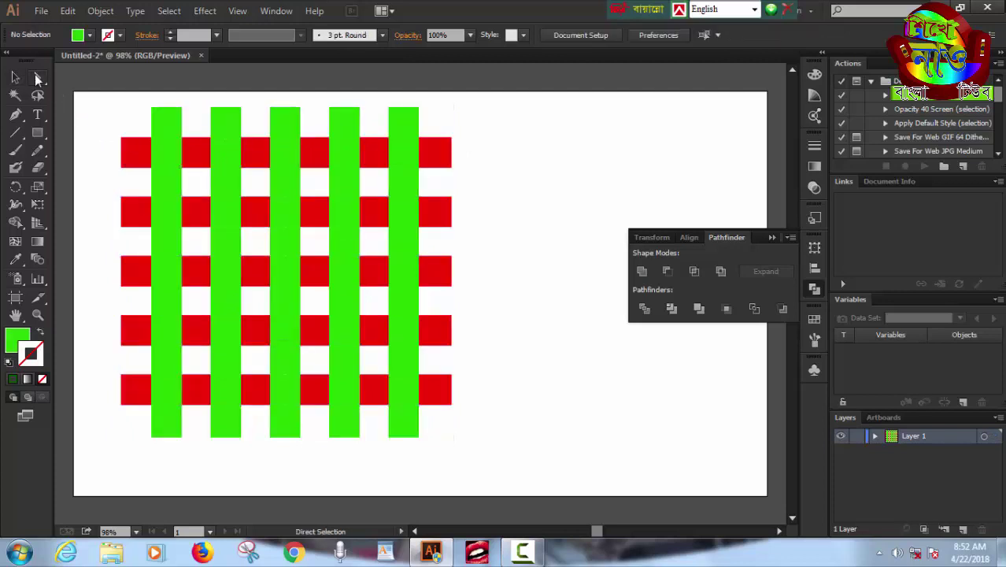
{"action": "left_click", "coordinate": [170, 143]}
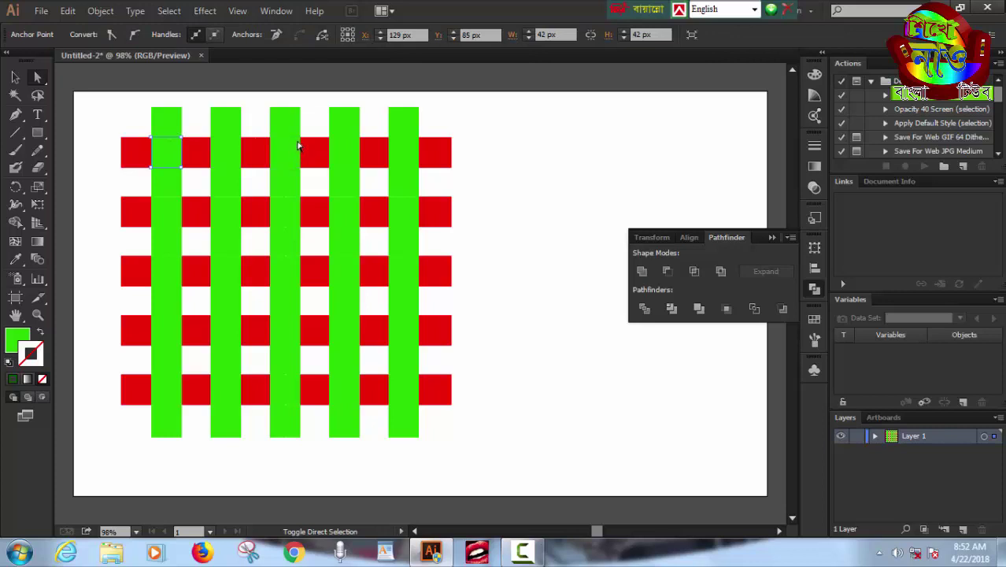
{"action": "left_click", "coordinate": [297, 148], "text": "shift"}
{"action": "left_click", "coordinate": [408, 148], "text": "shift"}
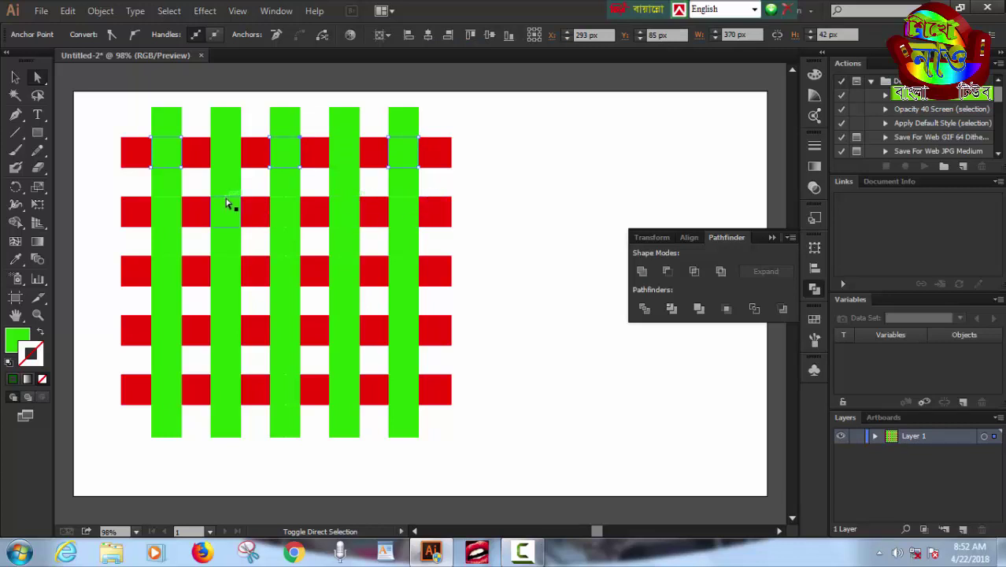
Step: Add the alternating crossings of the lower rows to the checkerboard selection
{"action": "left_click", "coordinate": [226, 204], "text": "shift"}
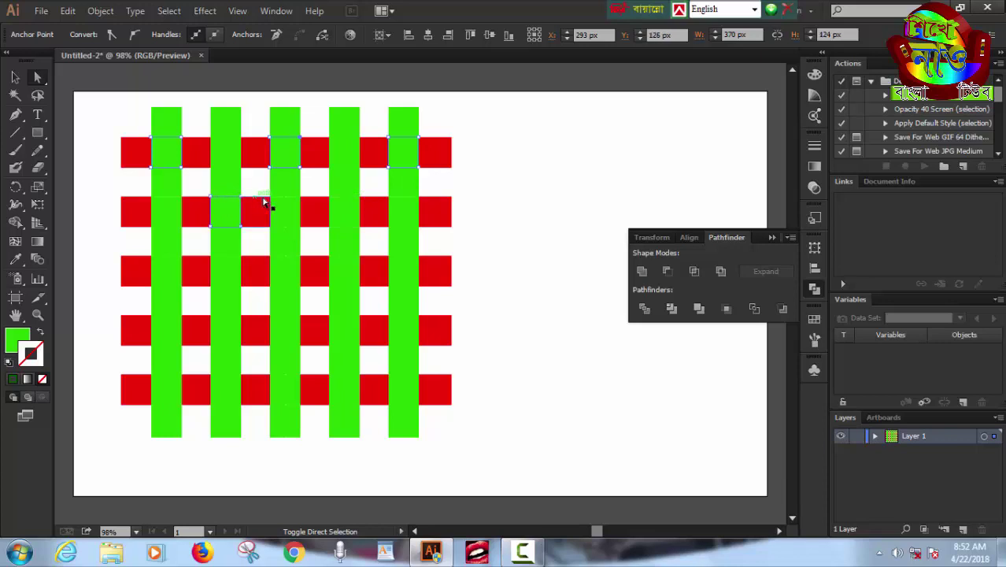
{"action": "left_click", "coordinate": [344, 202], "text": "shift"}
{"action": "left_click_drag", "start_coordinate": [165, 253], "coordinate": [408, 263]}
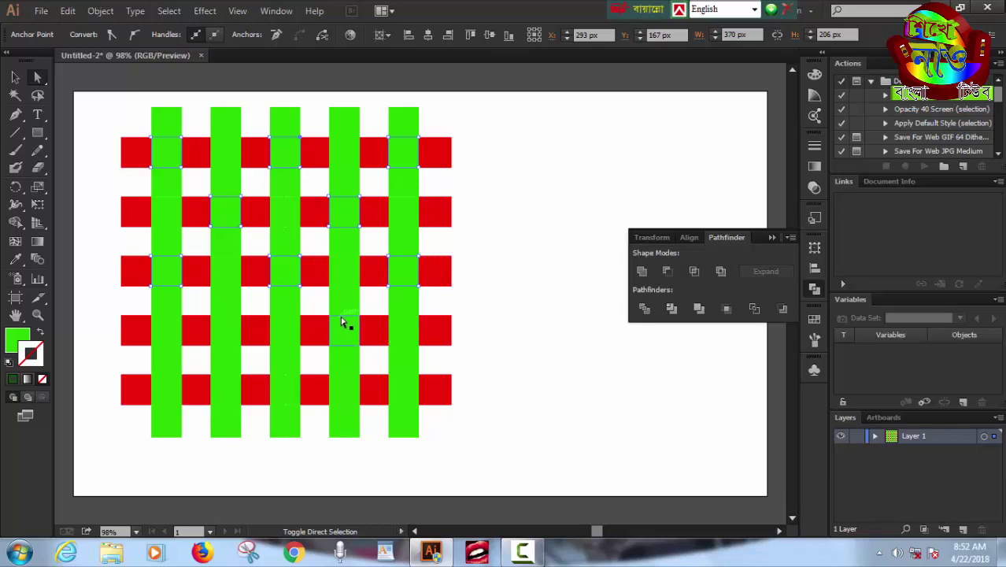
{"action": "left_click", "coordinate": [222, 320], "text": "shift"}
{"action": "left_click", "coordinate": [342, 382], "text": "shift"}
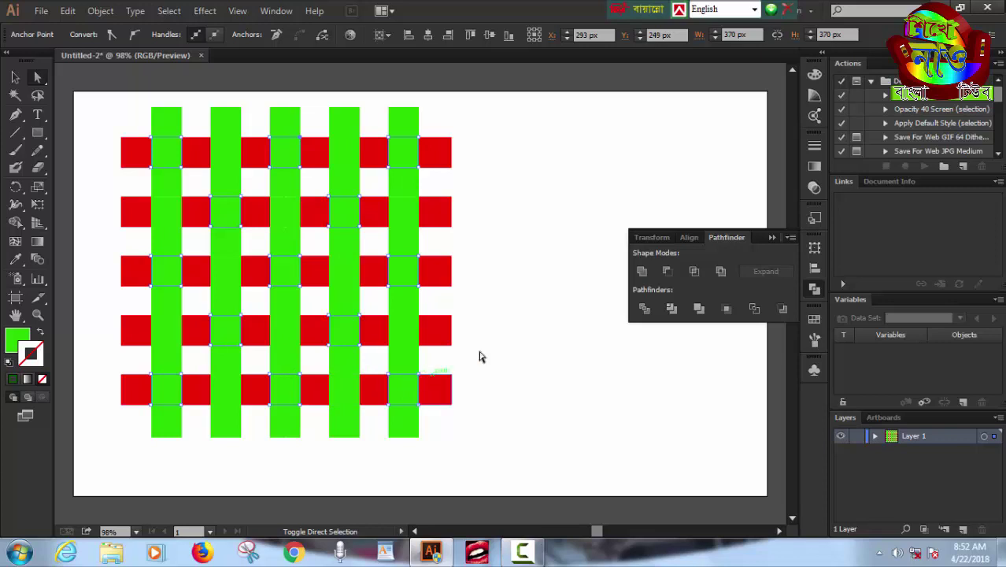
Step: Eyedrop the red stripe colour onto the selected crossings, then deselect
{"action": "left_click", "coordinate": [16, 264]}
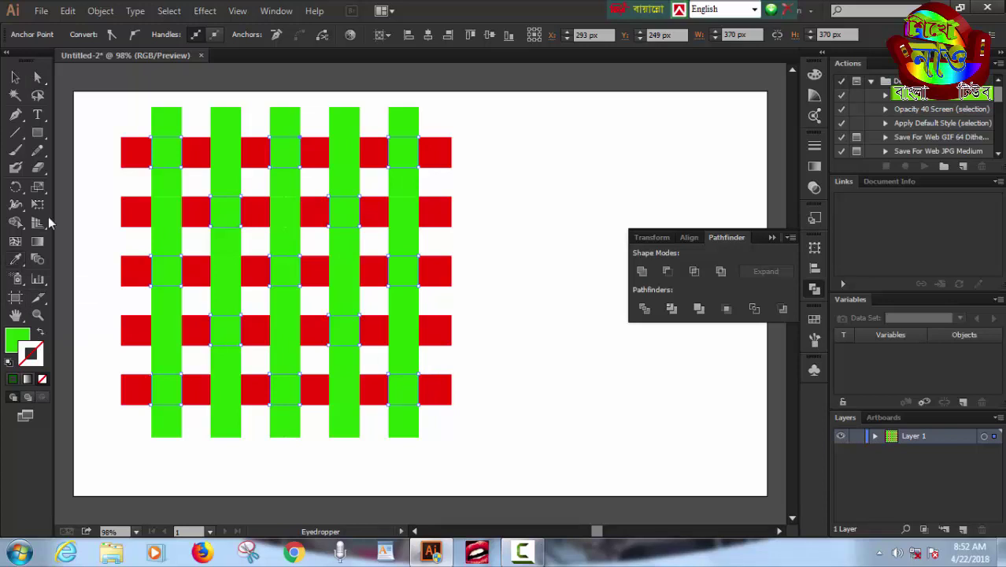
{"action": "left_click", "coordinate": [130, 150]}
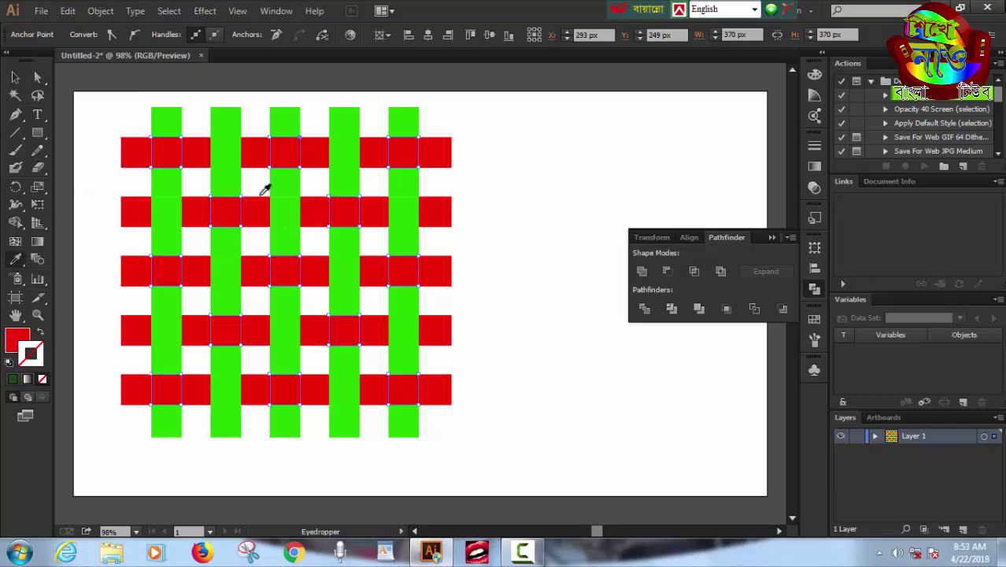
{"action": "left_click", "coordinate": [15, 77]}
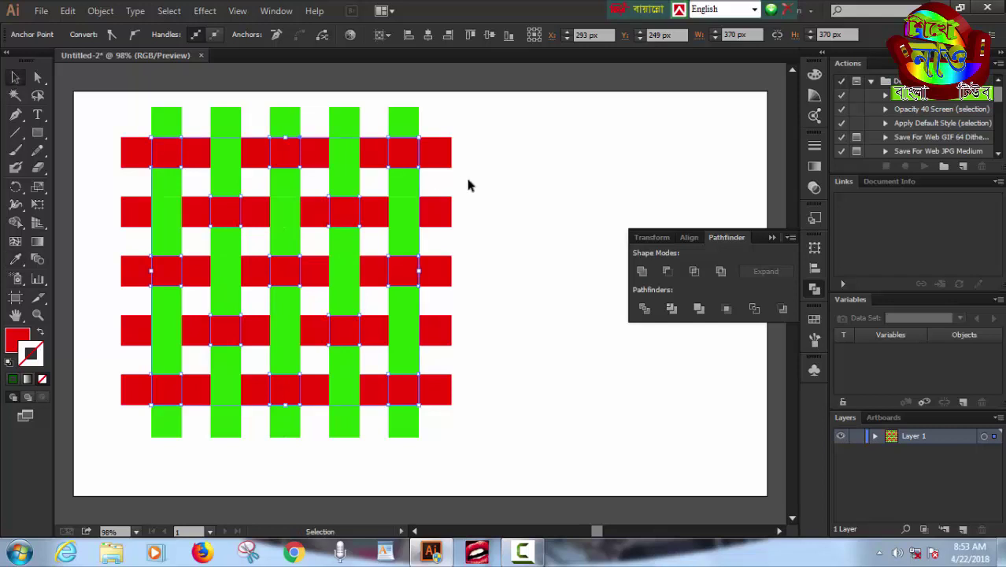
{"action": "left_click", "coordinate": [470, 169]}
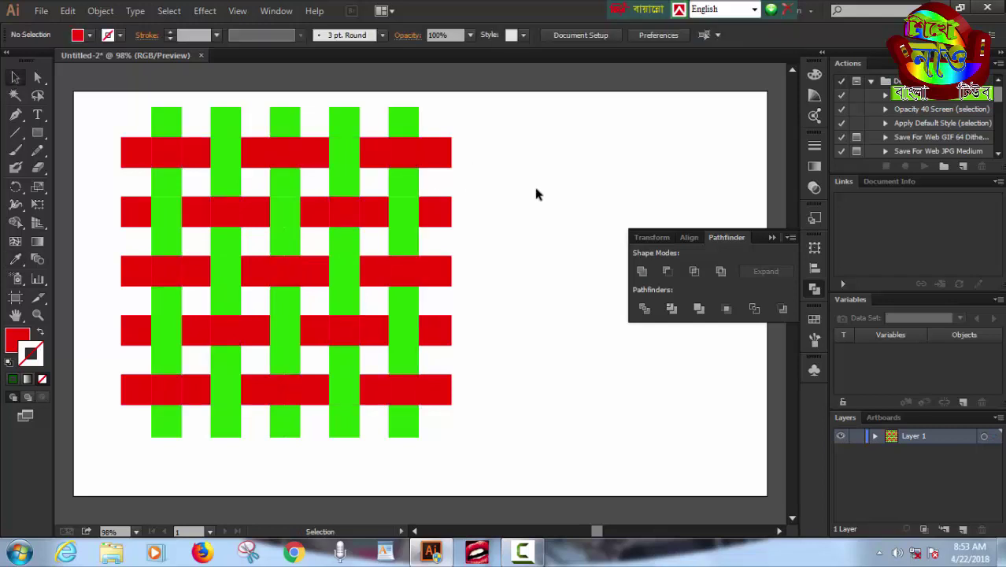